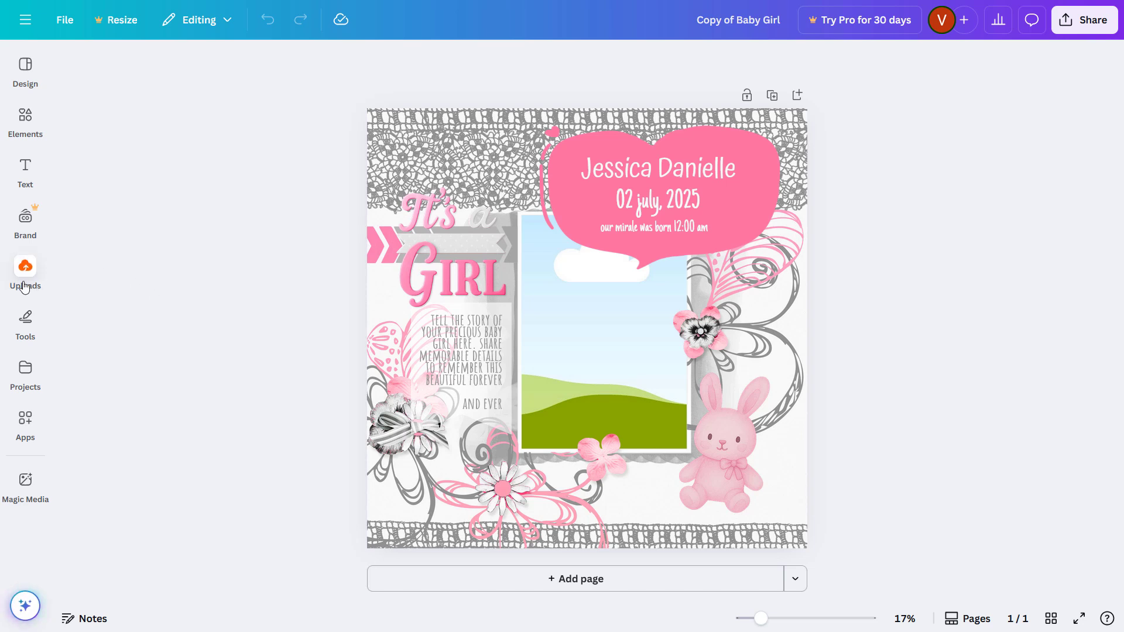
Step: Drop the uploaded sleeping-baby photo into the announcement's picture frame, replacing the landscape
{"action": "left_click", "coordinate": [24, 287]}
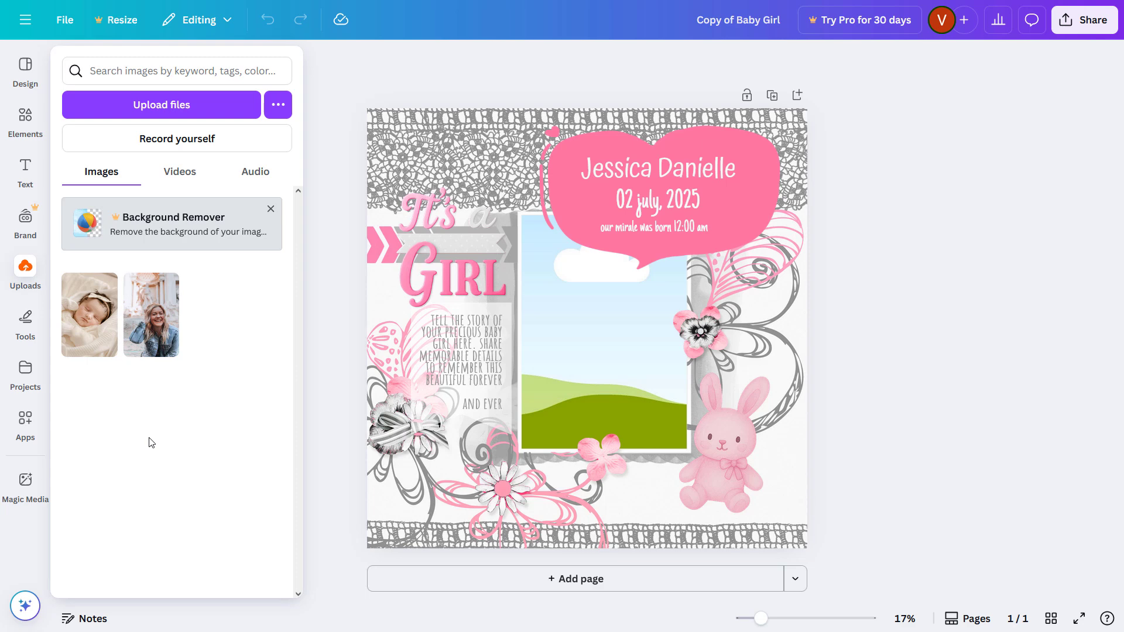
{"action": "left_click_drag", "start_coordinate": [89, 321], "coordinate": [537, 318]}
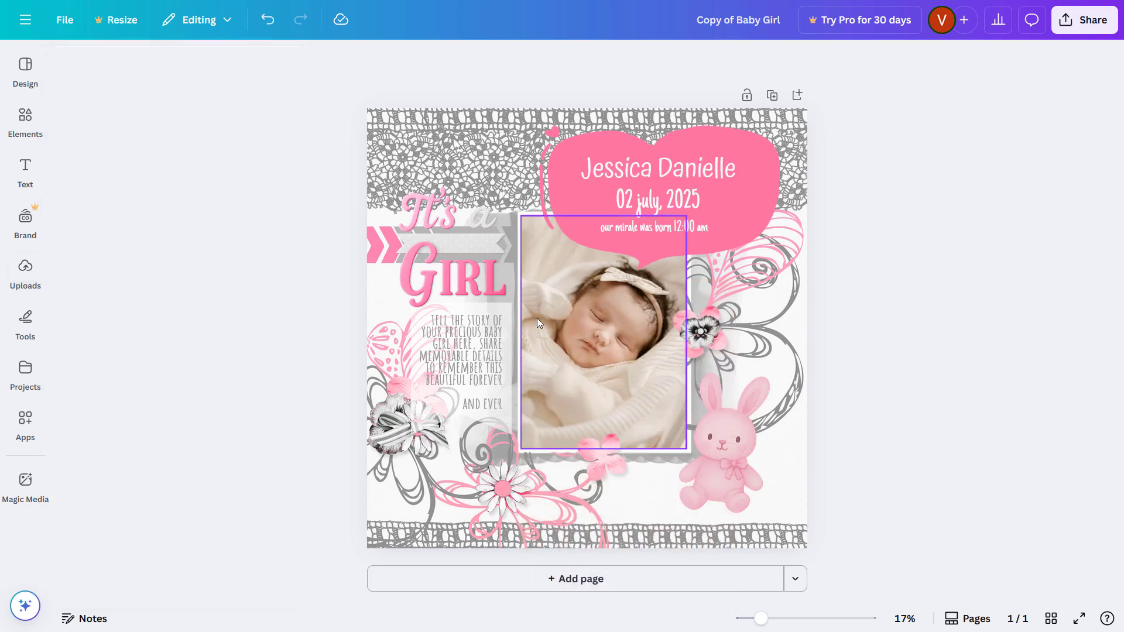
Step: Replace the name with the baby's full name and set the date to 04 August
{"action": "left_click", "coordinate": [718, 164]}
{"action": "left_click_drag", "start_coordinate": [735, 169], "coordinate": [580, 173]}
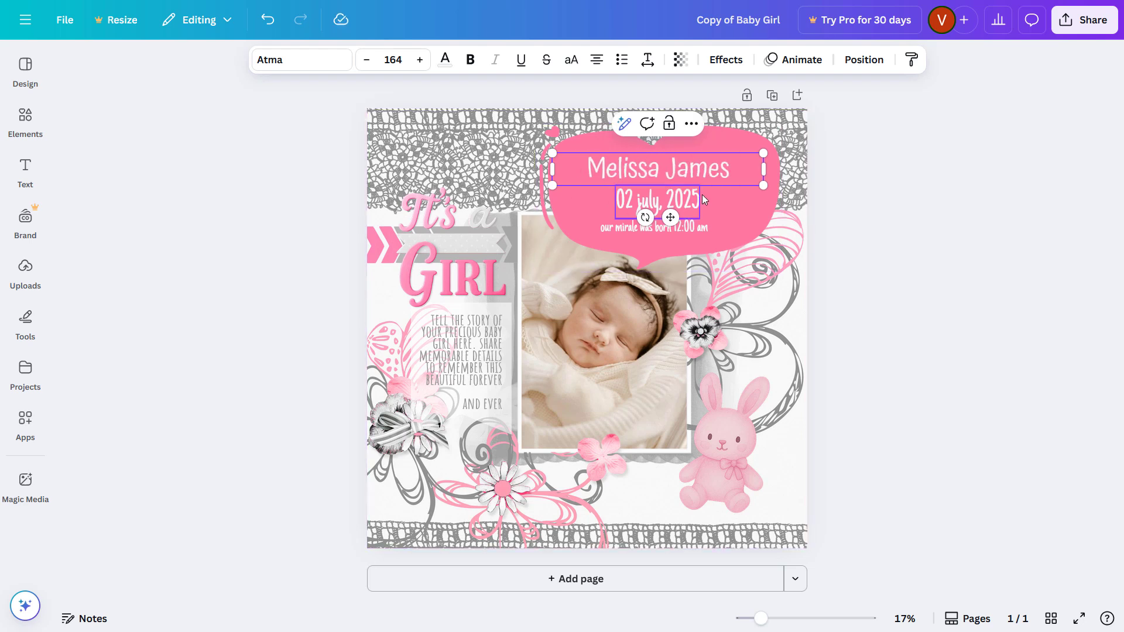
{"action": "left_click", "coordinate": [637, 203]}
{"action": "double_click", "coordinate": [636, 200]}
{"action": "type", "text": "04"}
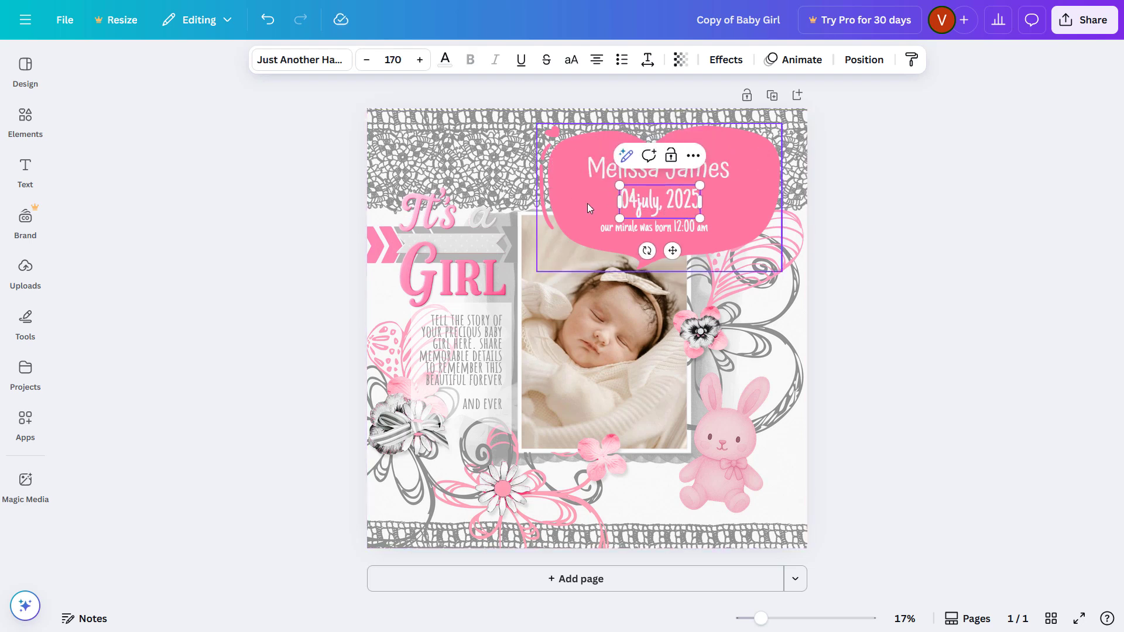
{"action": "double_click", "coordinate": [651, 202]}
{"action": "type", "text": "August"}
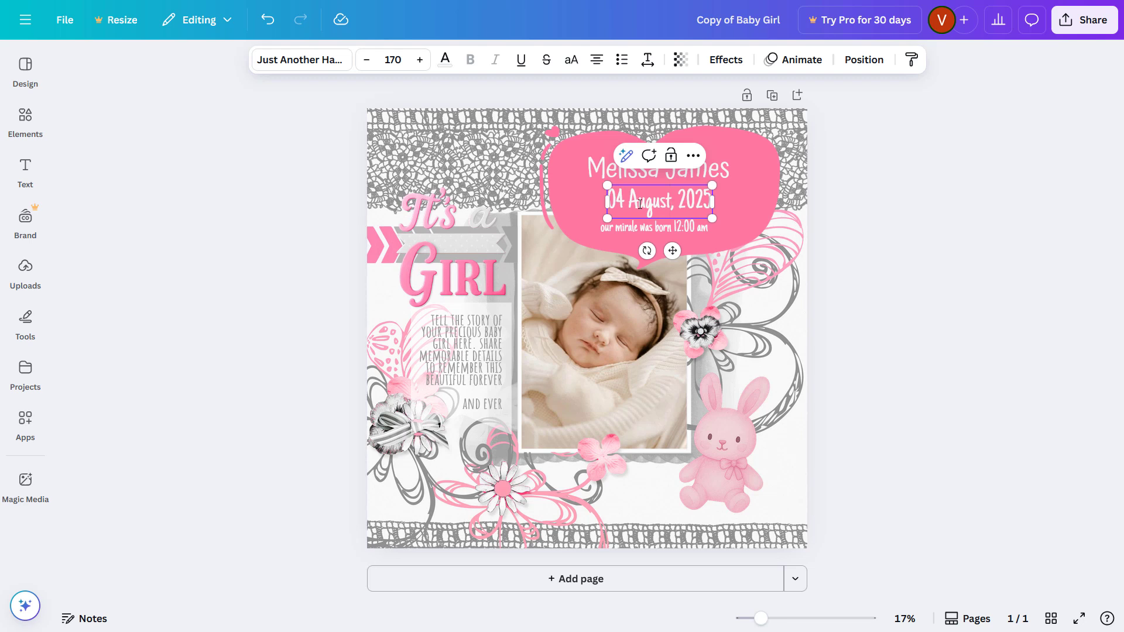
Step: Replace the story paragraph with 'Edit with your story details et'
{"action": "double_click", "coordinate": [462, 332]}
{"action": "left_click_drag", "start_coordinate": [500, 404], "coordinate": [495, 405]}
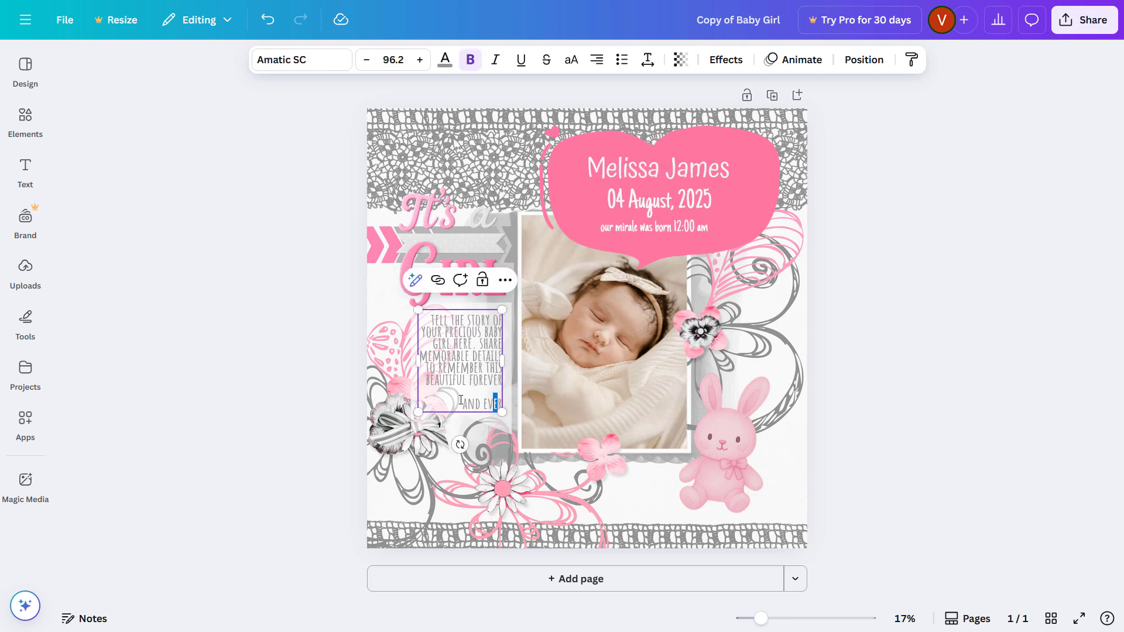
{"action": "key", "text": "ctrl+a"}
{"action": "key", "text": "BackSpace"}
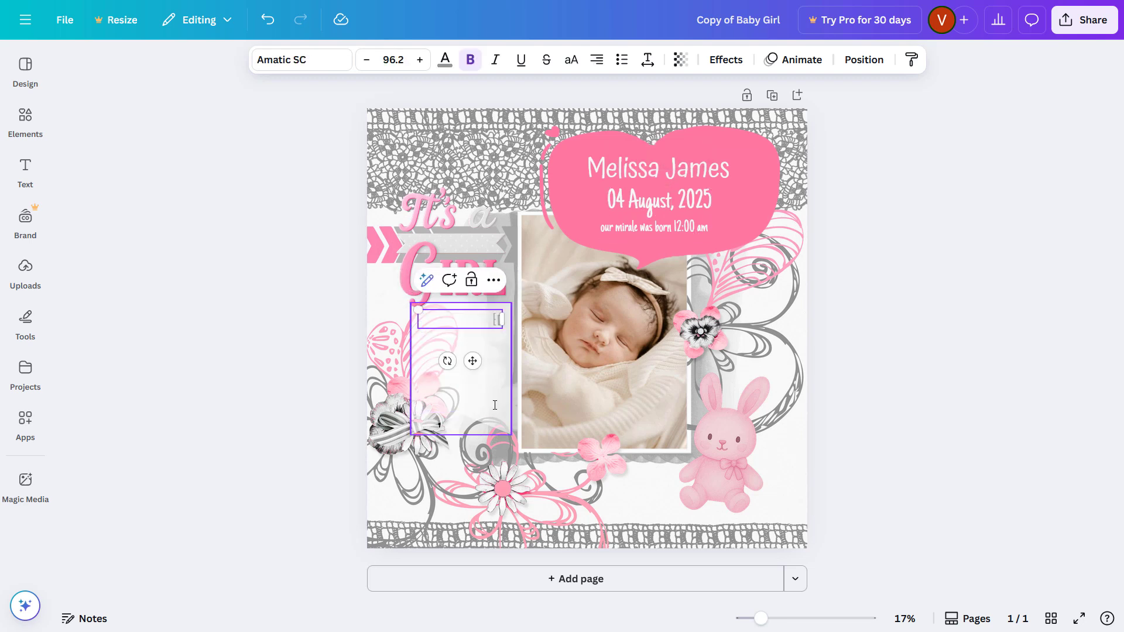
{"action": "type", "text": "Edit with your story"}
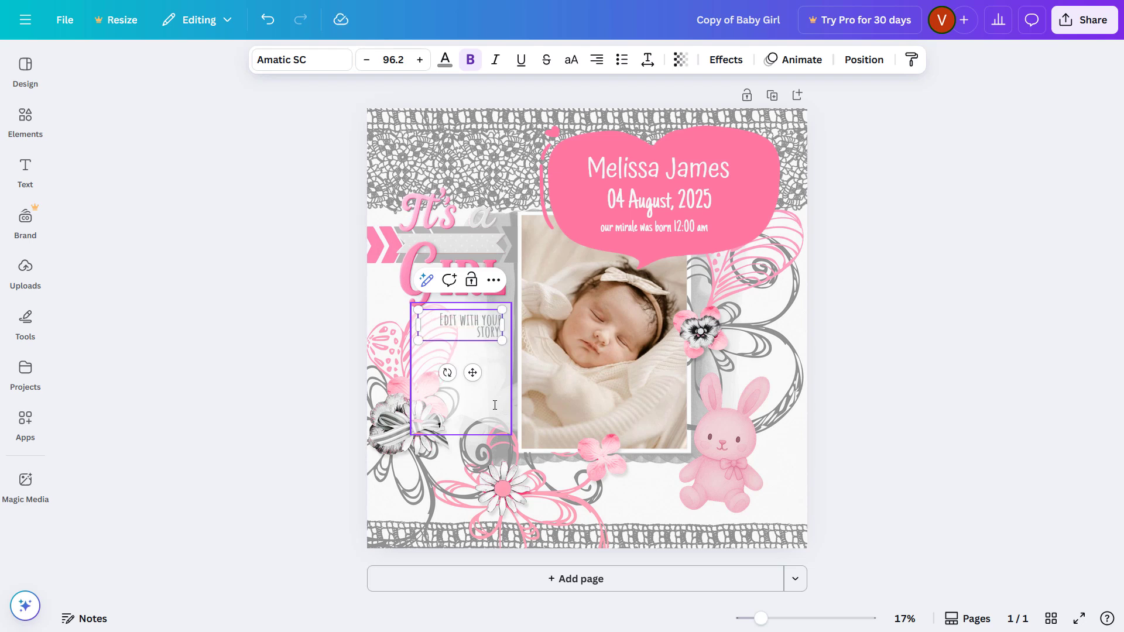
{"action": "type", "text": " details etc"}
Step: Delete the pink bunny graphic through the layers list, then bring up Elements
{"action": "left_click", "coordinate": [940, 228]}
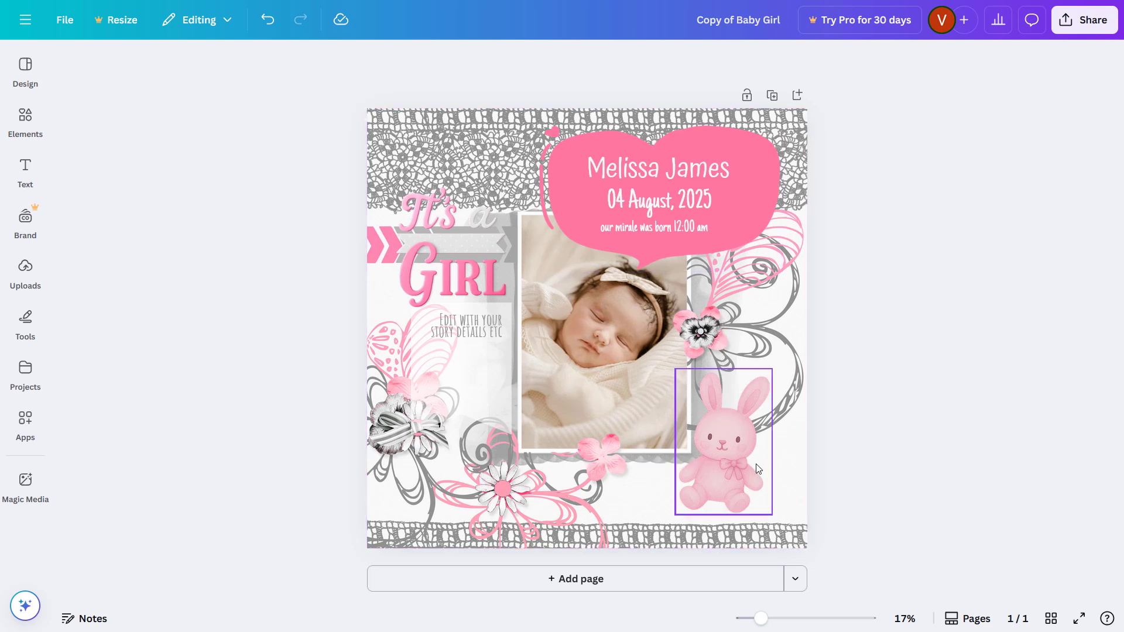
{"action": "left_click", "coordinate": [731, 453]}
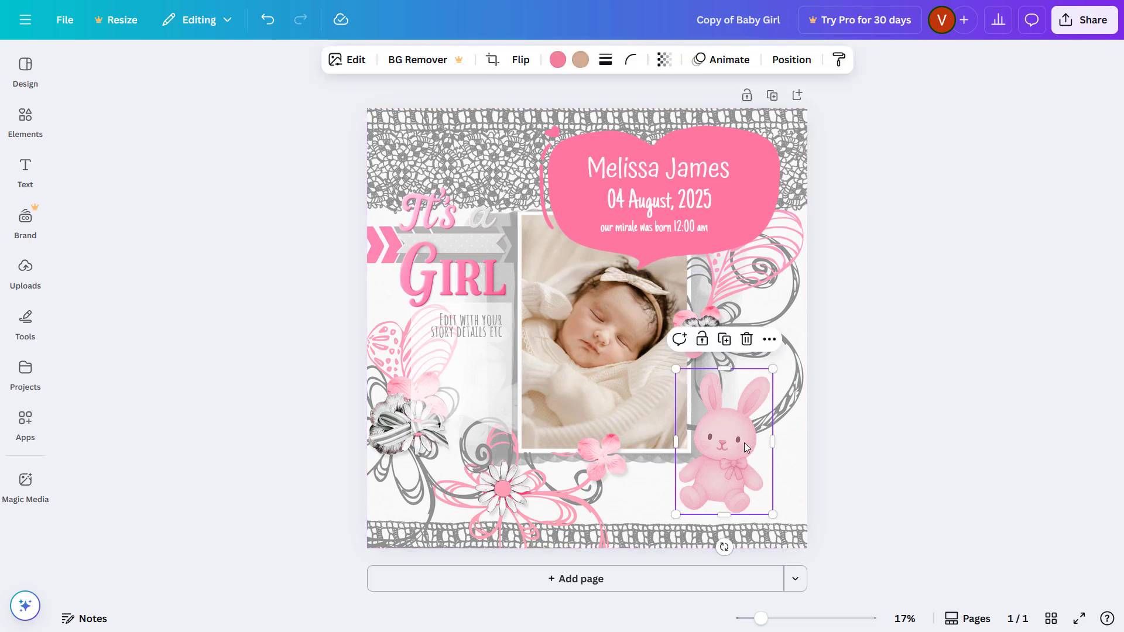
{"action": "left_click", "coordinate": [769, 340]}
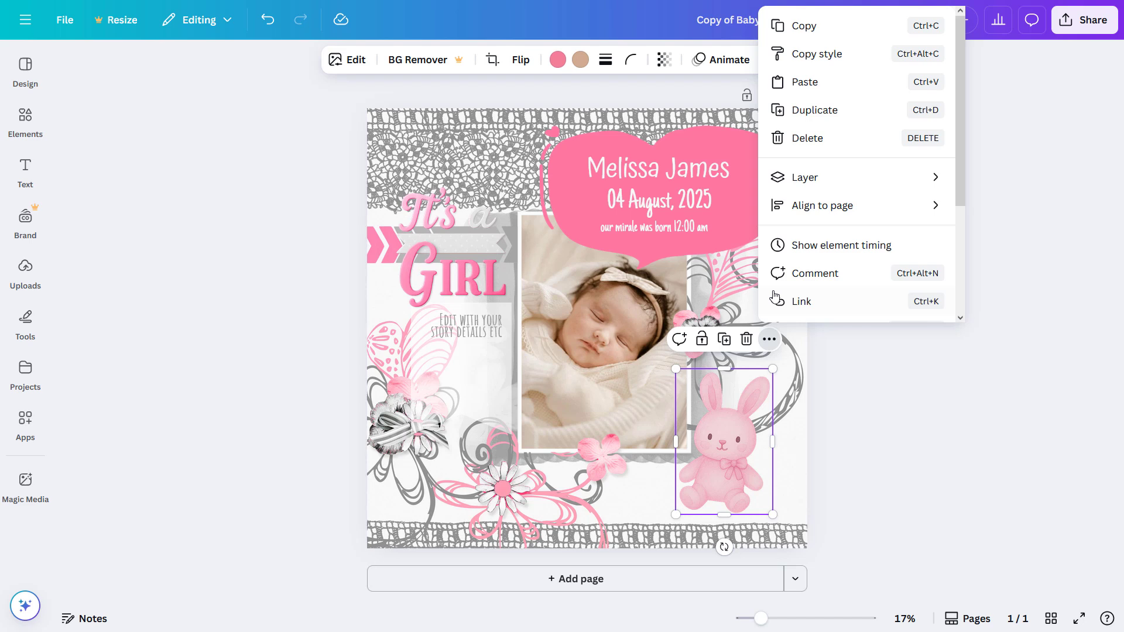
{"action": "mouse_move", "coordinate": [846, 175]}
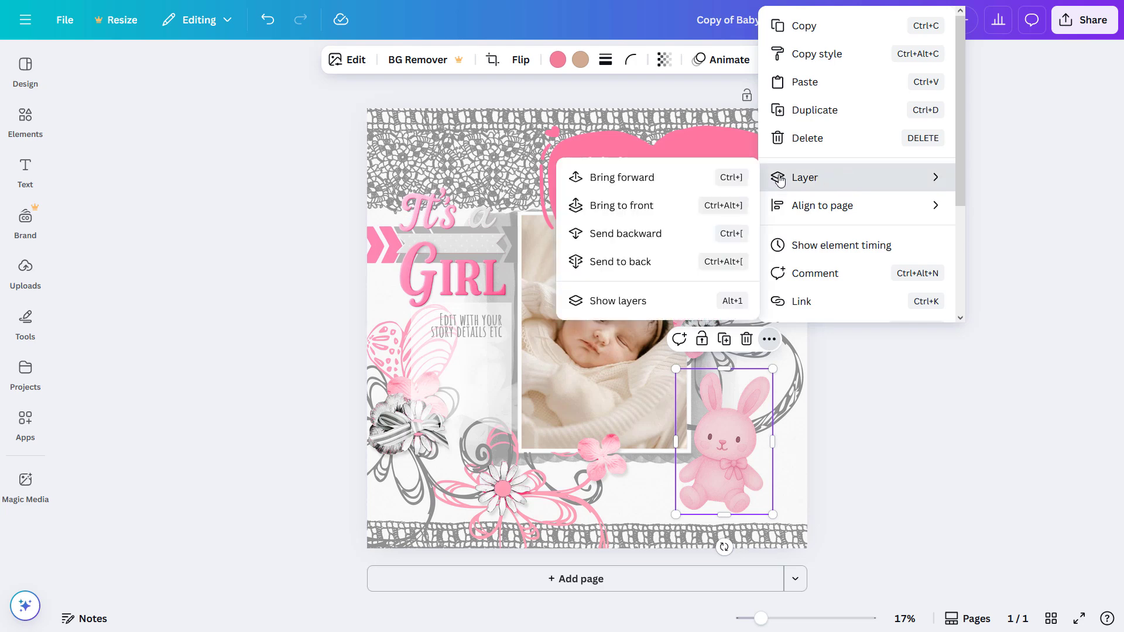
{"action": "left_click", "coordinate": [630, 303]}
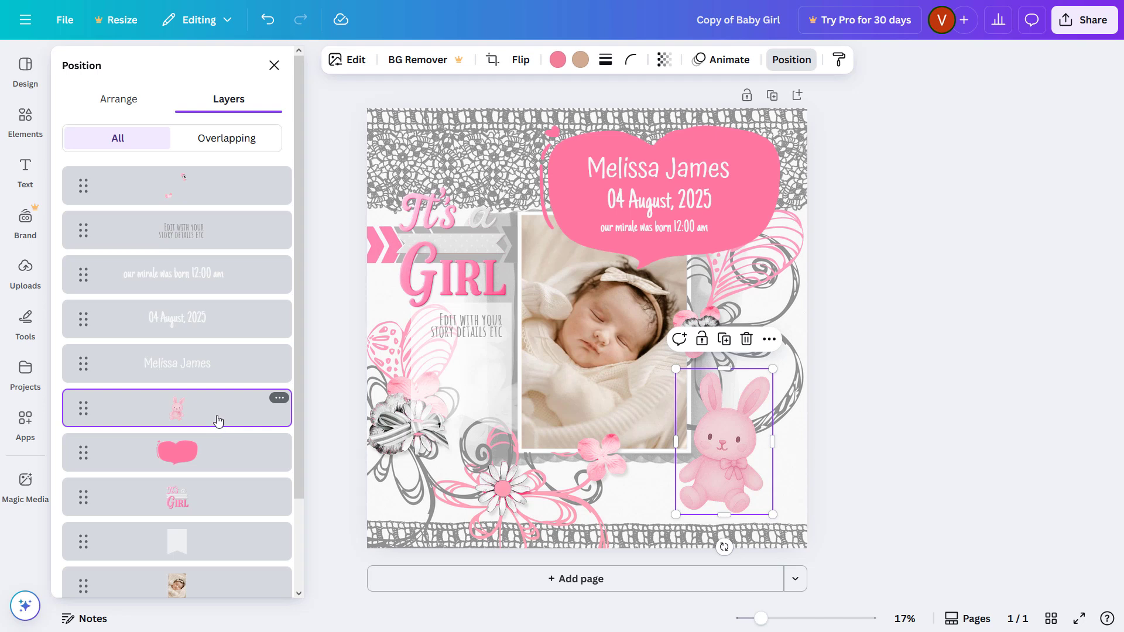
{"action": "left_click", "coordinate": [280, 399]}
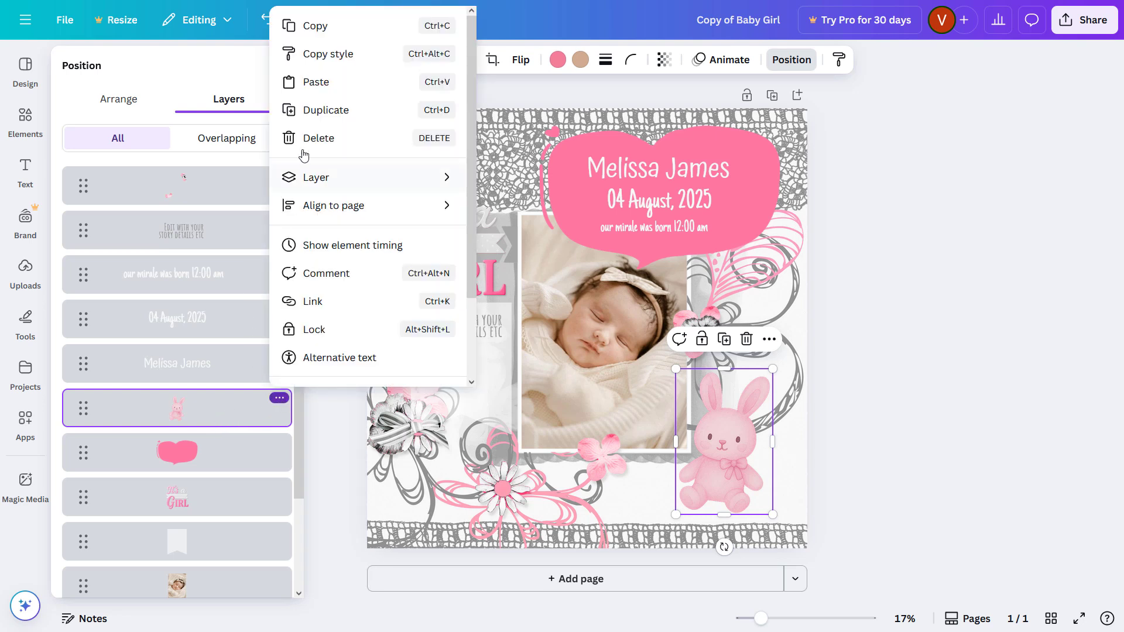
{"action": "left_click", "coordinate": [323, 139]}
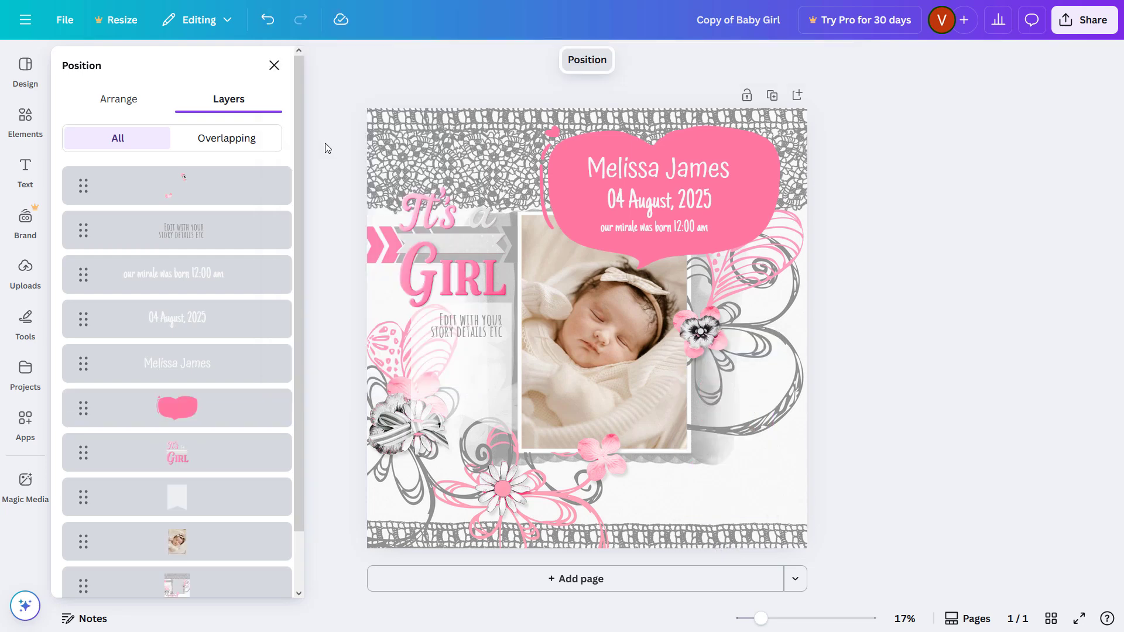
{"action": "left_click", "coordinate": [23, 120]}
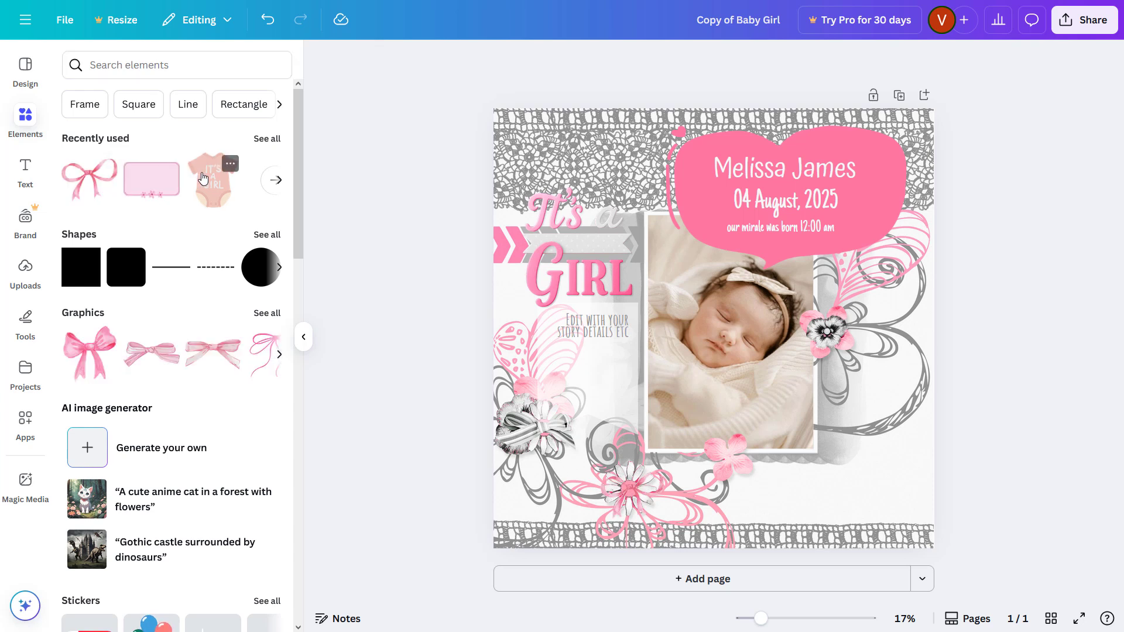
Step: Add the It's a Girl onesie graphic, sized and tilted at the lower right beside the photo
{"action": "left_click", "coordinate": [210, 180]}
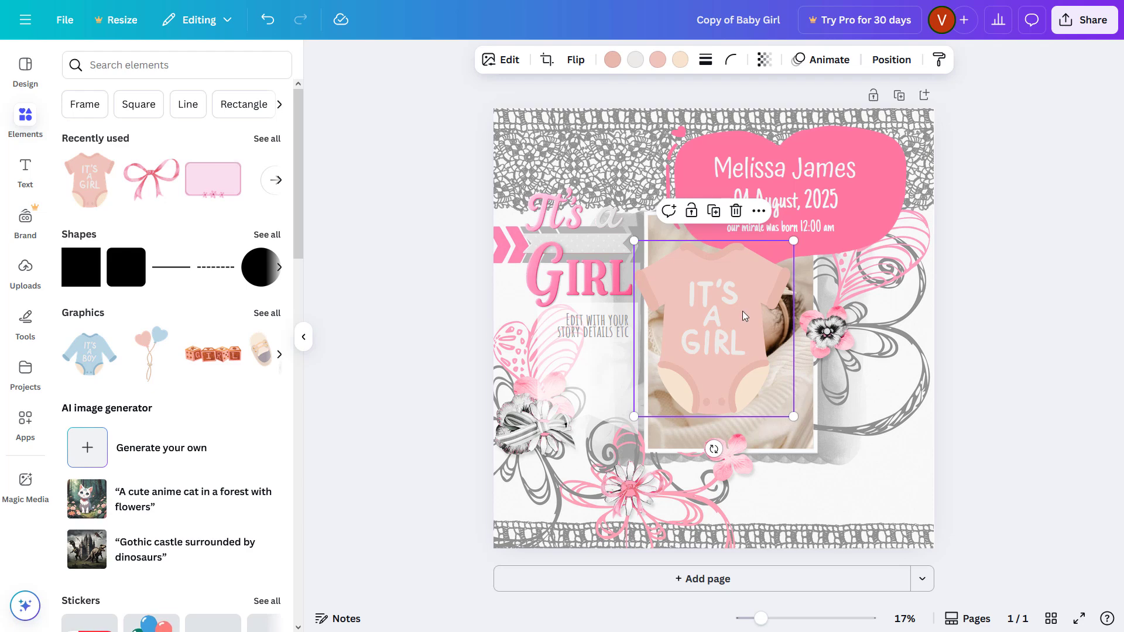
{"action": "left_click_drag", "start_coordinate": [716, 320], "coordinate": [855, 416]}
{"action": "left_click_drag", "start_coordinate": [936, 339], "coordinate": [865, 419]}
{"action": "left_click_drag", "start_coordinate": [825, 460], "coordinate": [863, 415]}
{"action": "left_click_drag", "start_coordinate": [902, 373], "coordinate": [926, 347]}
{"action": "left_click_drag", "start_coordinate": [868, 503], "coordinate": [843, 500]}
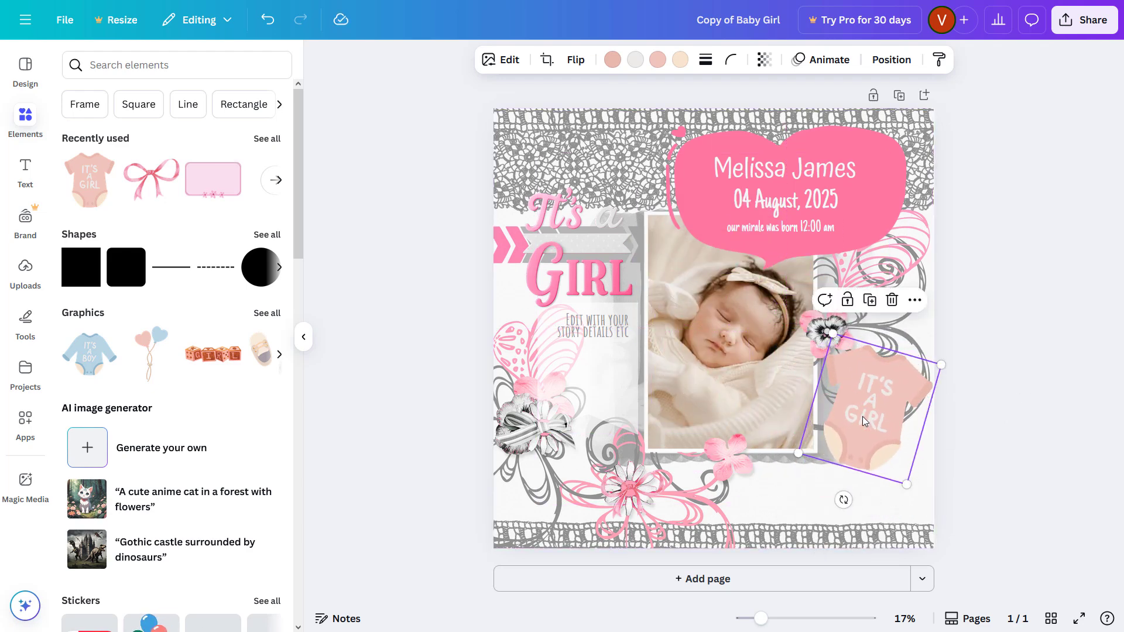
{"action": "left_click_drag", "start_coordinate": [870, 420], "coordinate": [858, 454]}
Step: Recolour the onesie from photo colours, turning its swatches pink and the peach part white
{"action": "left_click", "coordinate": [610, 61]}
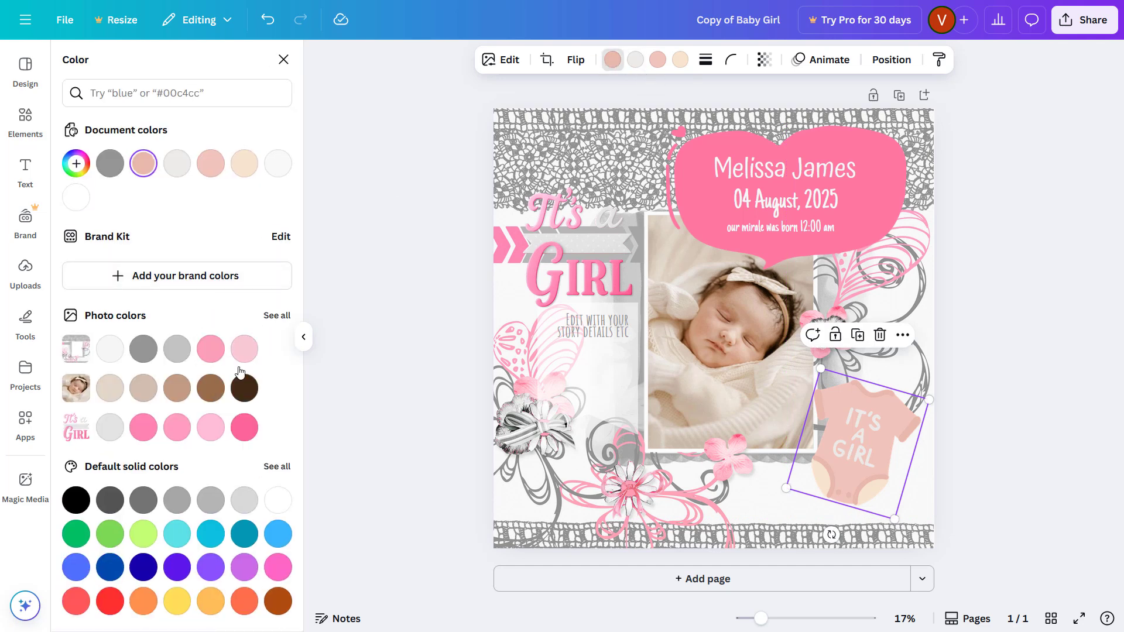
{"action": "left_click", "coordinate": [245, 349]}
{"action": "left_click", "coordinate": [658, 61]}
{"action": "left_click", "coordinate": [211, 426]}
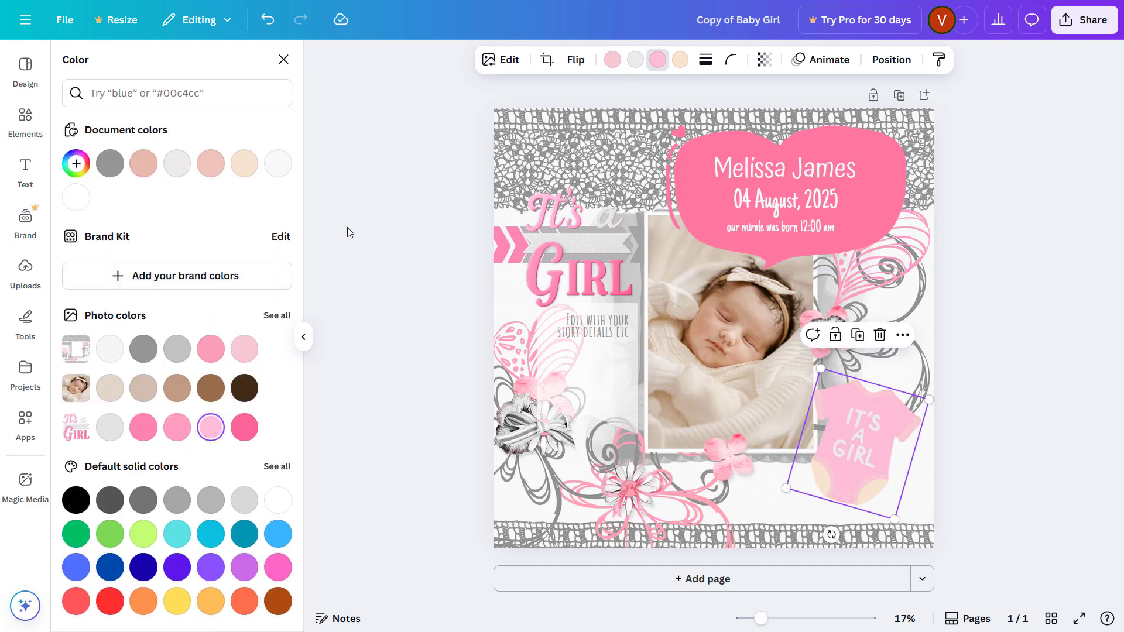
{"action": "left_click", "coordinate": [680, 59]}
{"action": "left_click", "coordinate": [114, 358]}
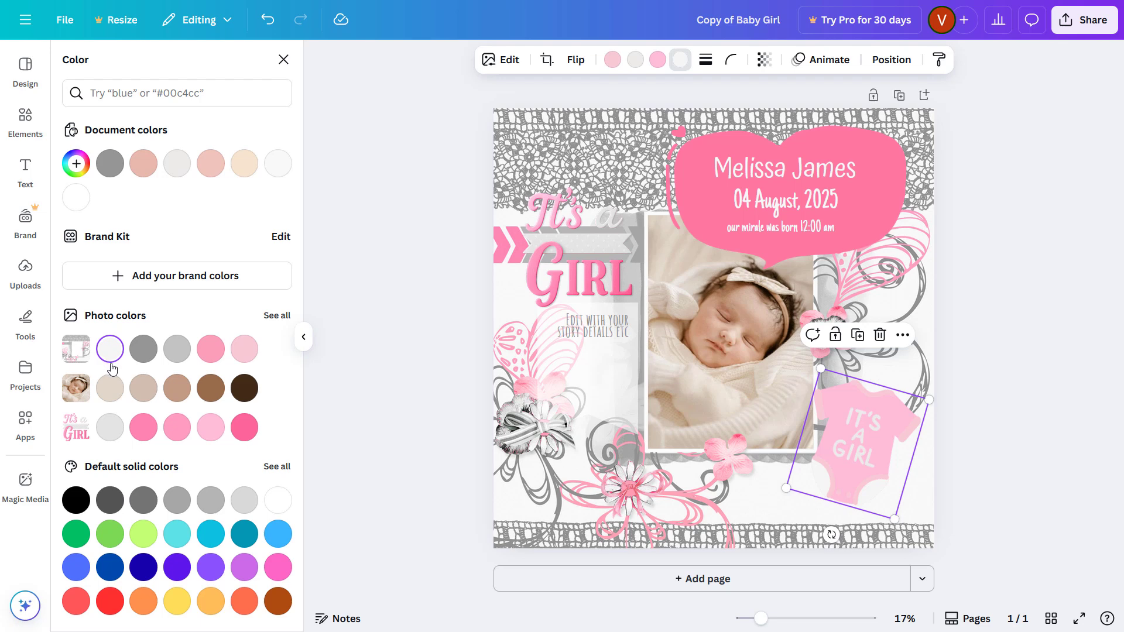
{"action": "key", "text": "Escape"}
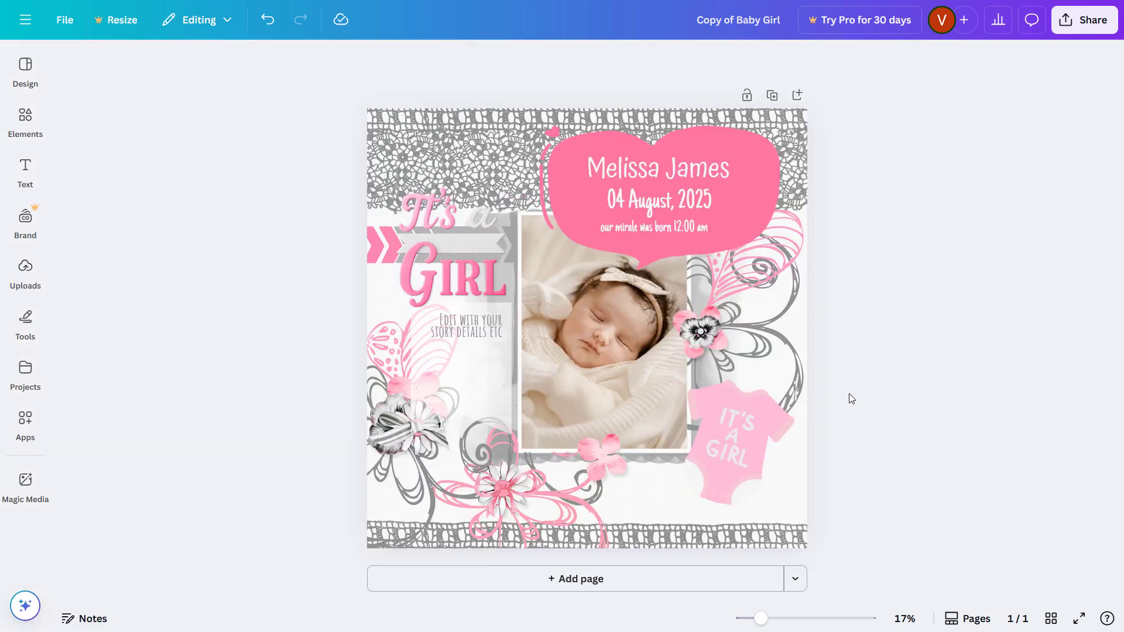
Step: Download the design as a PDF Print file with Flatten PDF enabled
{"action": "left_click", "coordinate": [1084, 26]}
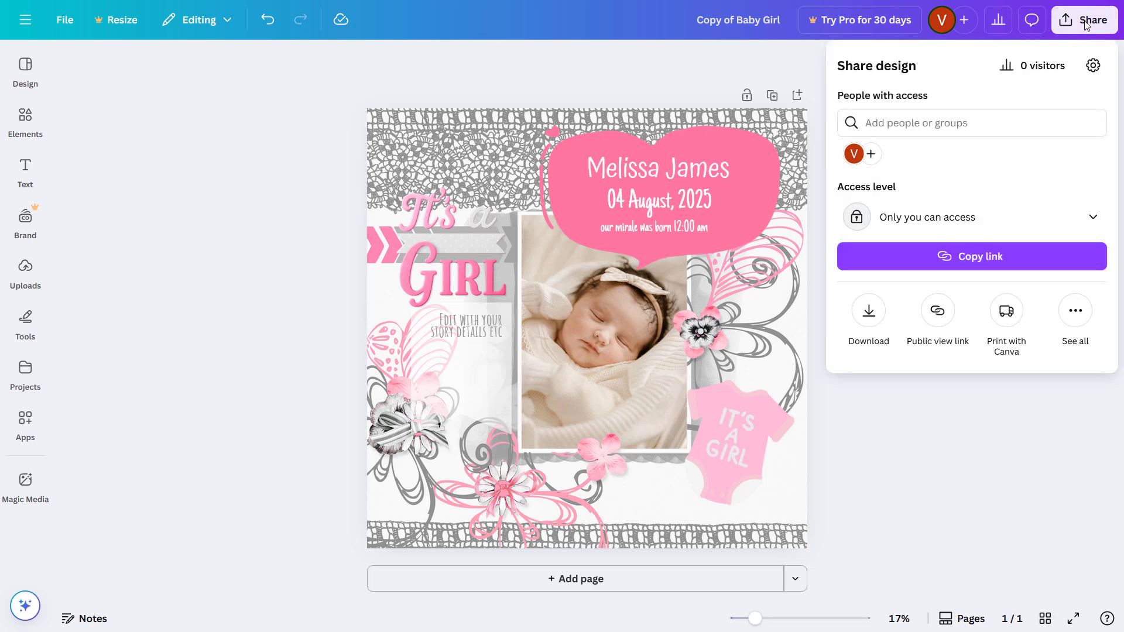
{"action": "left_click", "coordinate": [870, 313]}
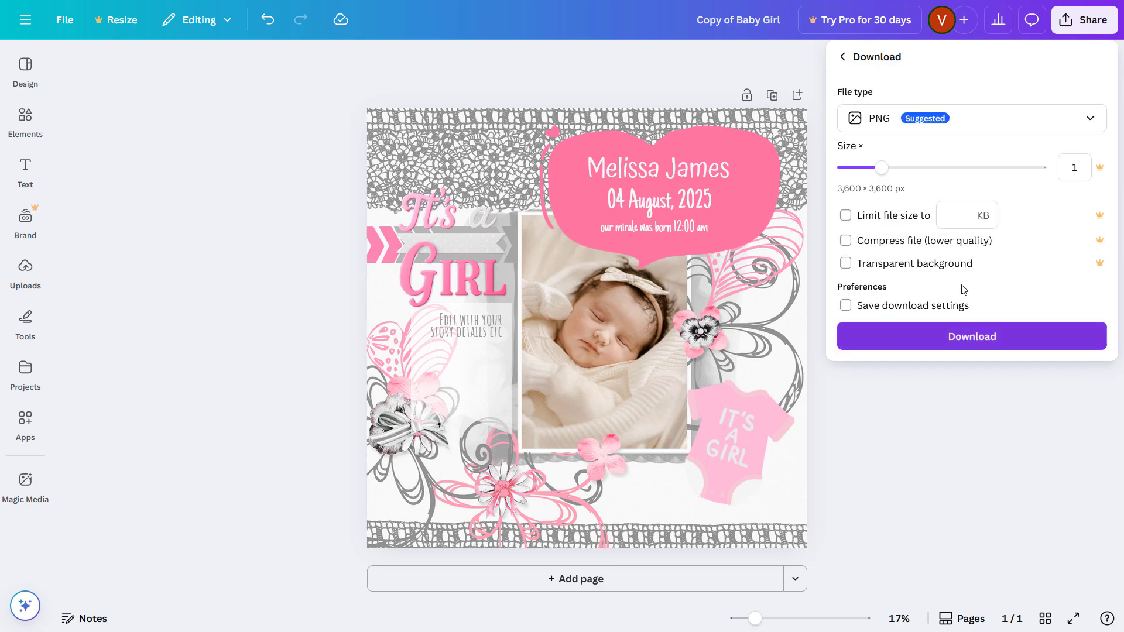
{"action": "left_click", "coordinate": [949, 123]}
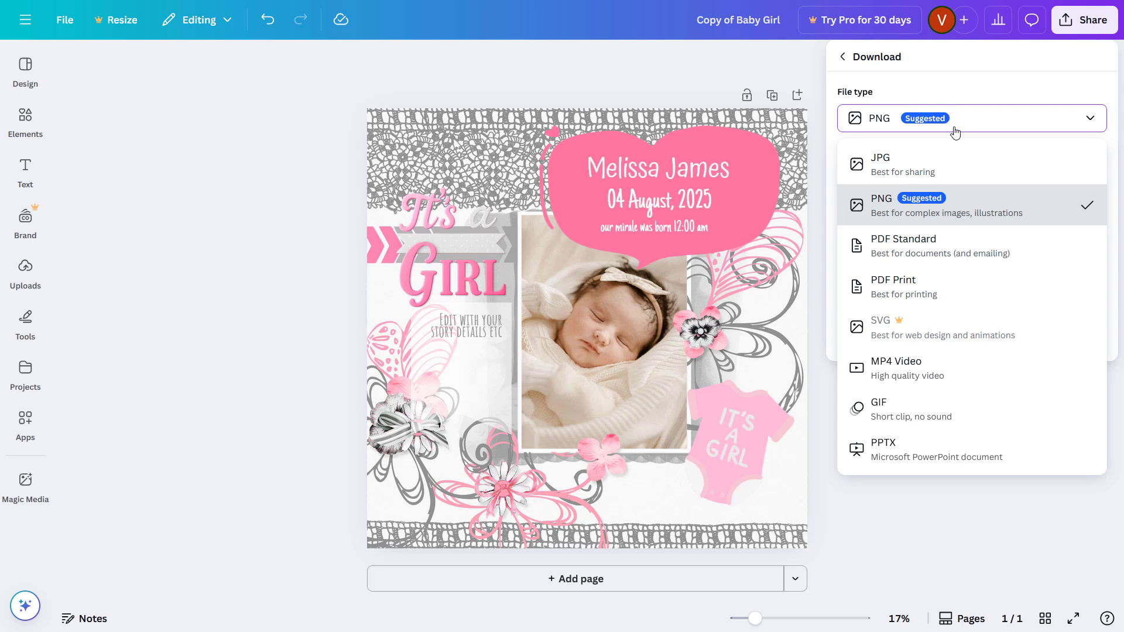
{"action": "left_click", "coordinate": [923, 291]}
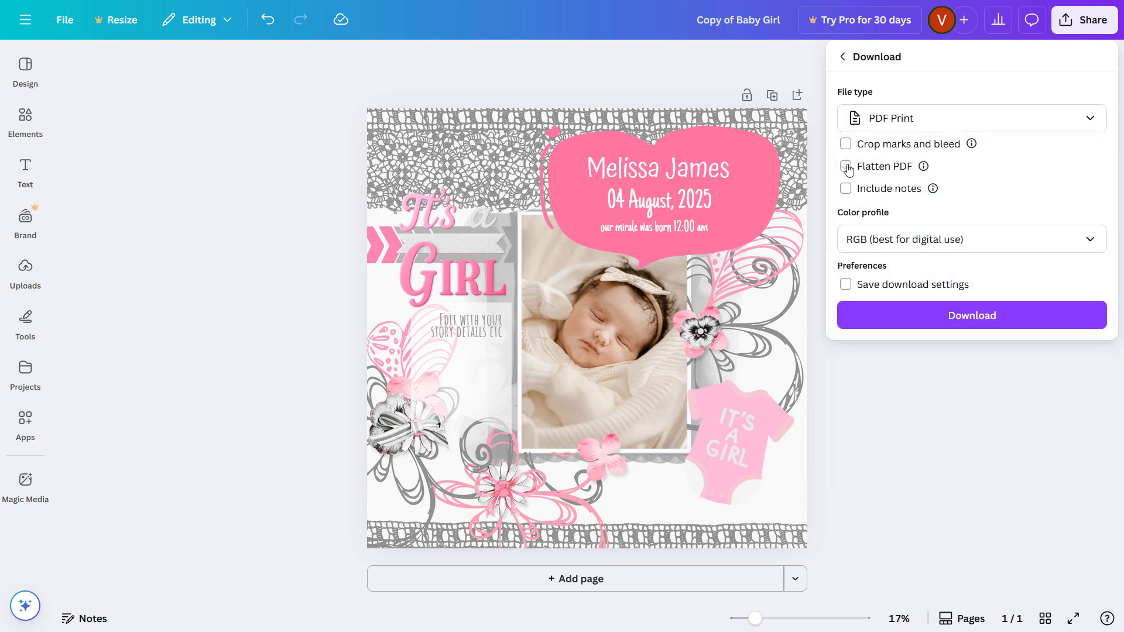
{"action": "left_click", "coordinate": [847, 167]}
{"action": "left_click", "coordinate": [963, 324]}
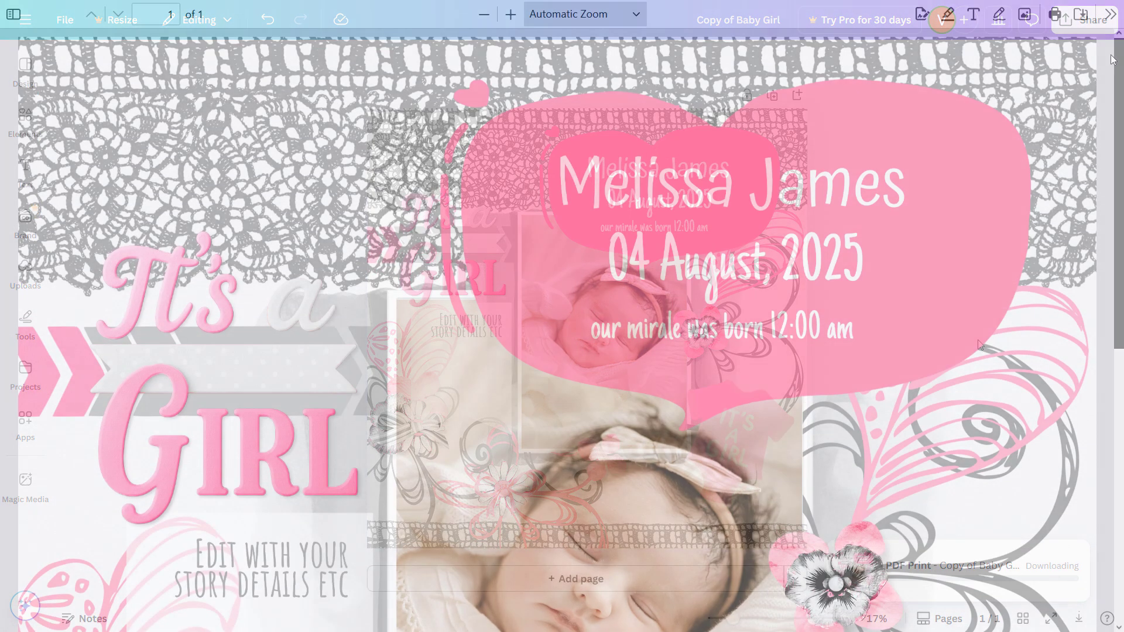
{"action": "scroll", "coordinate": [1080, 273], "scroll_direction": "down", "scroll_amount": 5}
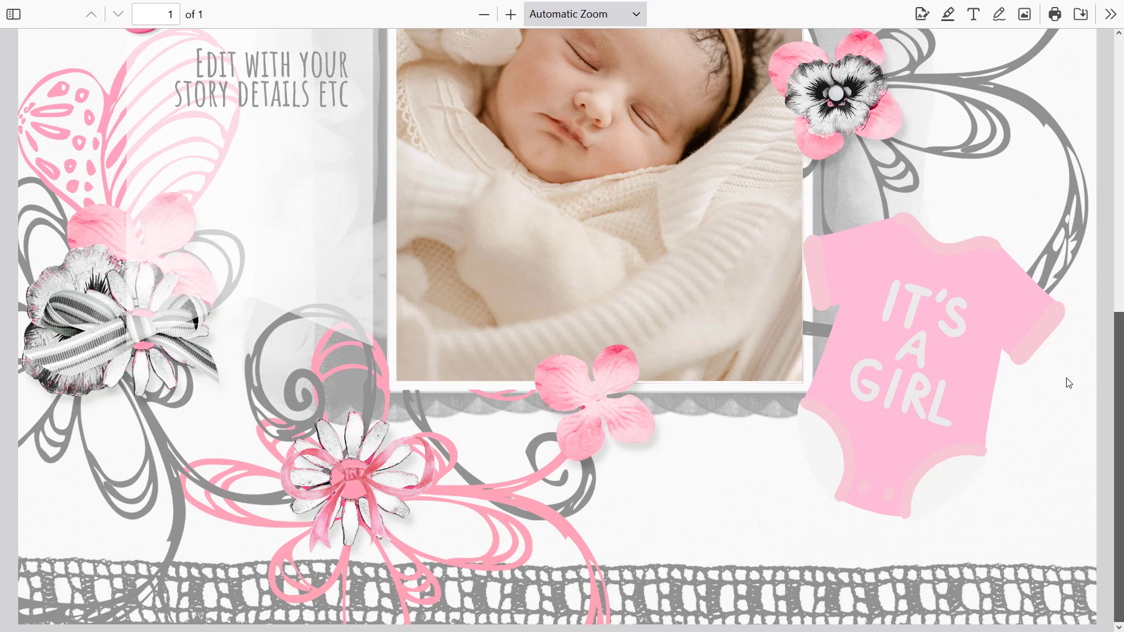
{"action": "scroll", "coordinate": [1066, 380], "scroll_direction": "up", "scroll_amount": 10}
{"action": "scroll", "coordinate": [1050, 196], "scroll_direction": "down", "scroll_amount": 2}
{"action": "scroll", "coordinate": [1052, 55], "scroll_direction": "up", "scroll_amount": 3}
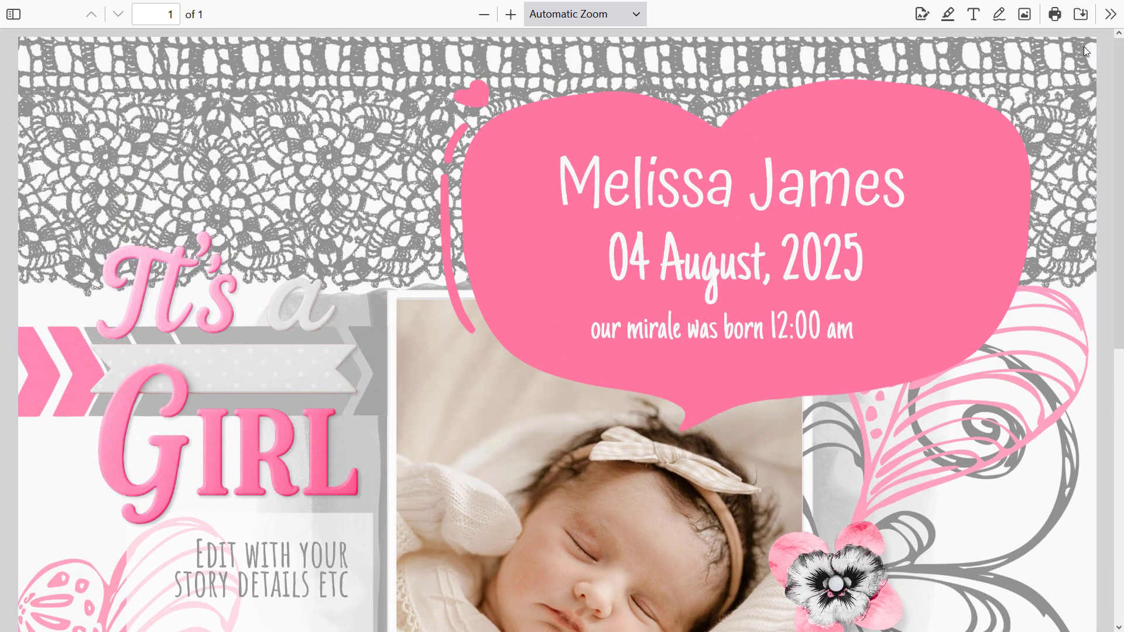
{"action": "left_click", "coordinate": [1056, 17]}
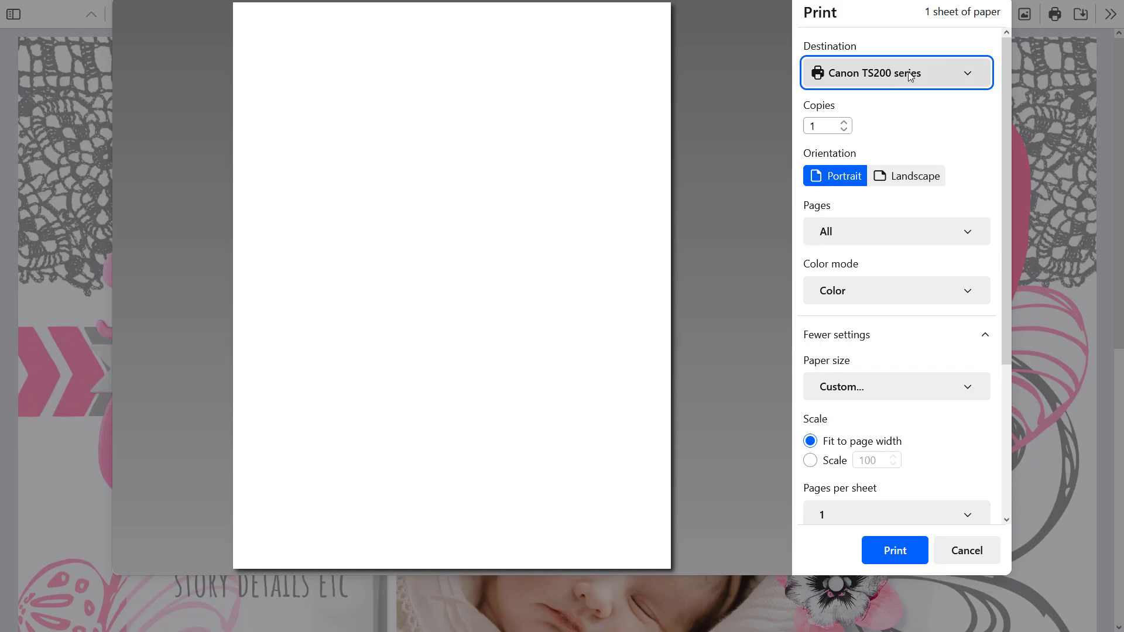
{"action": "left_click", "coordinate": [930, 72]}
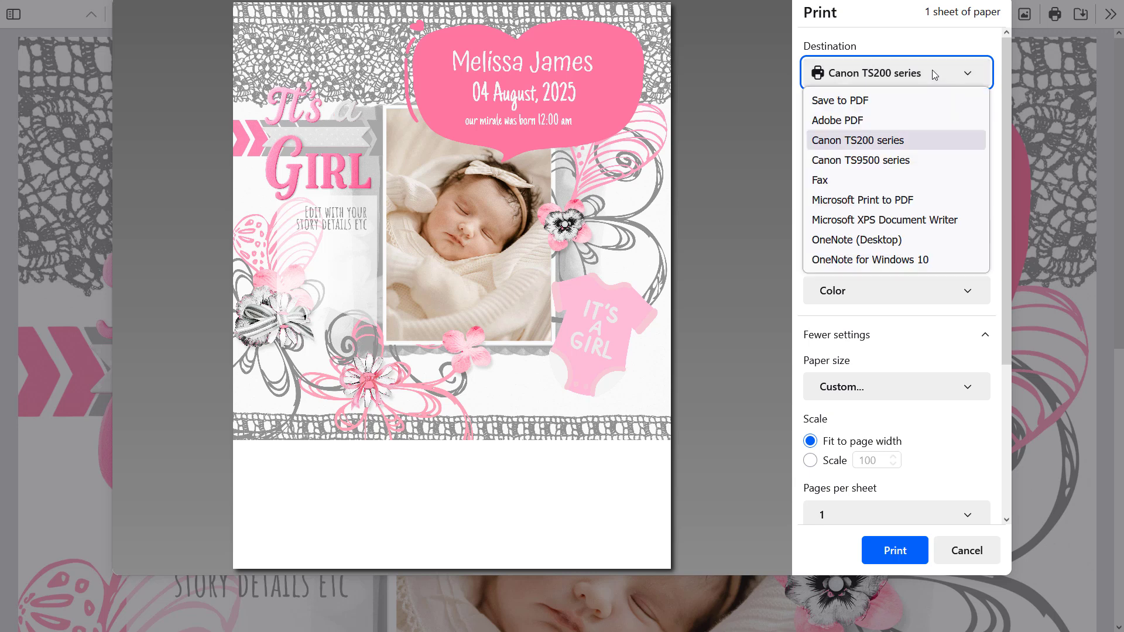
{"action": "left_click", "coordinate": [896, 162]}
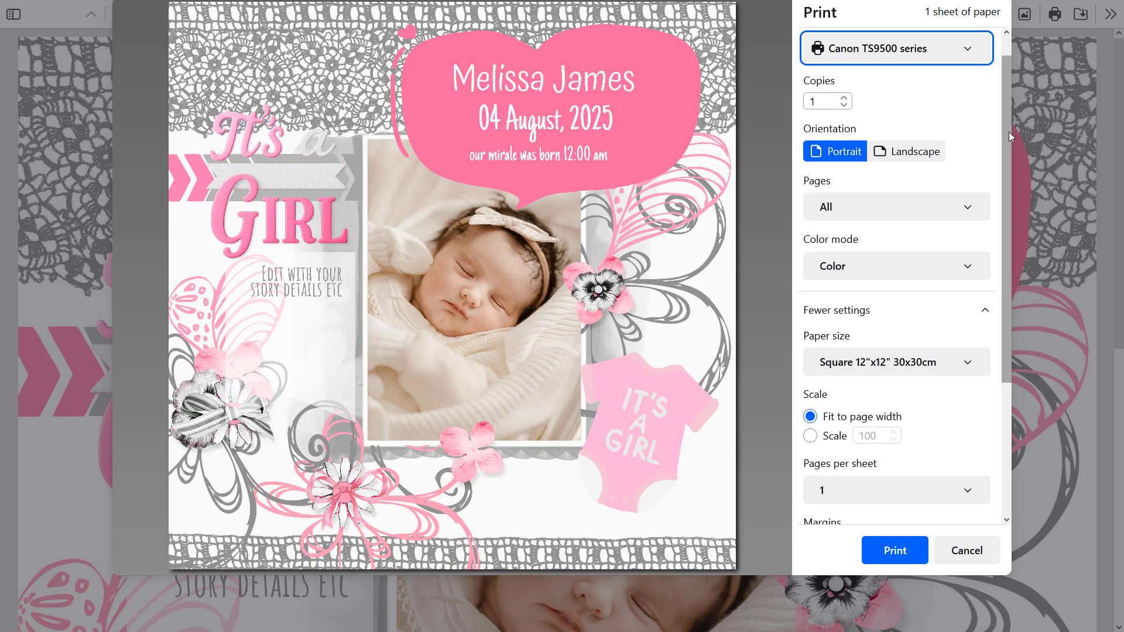
{"action": "left_click", "coordinate": [969, 364]}
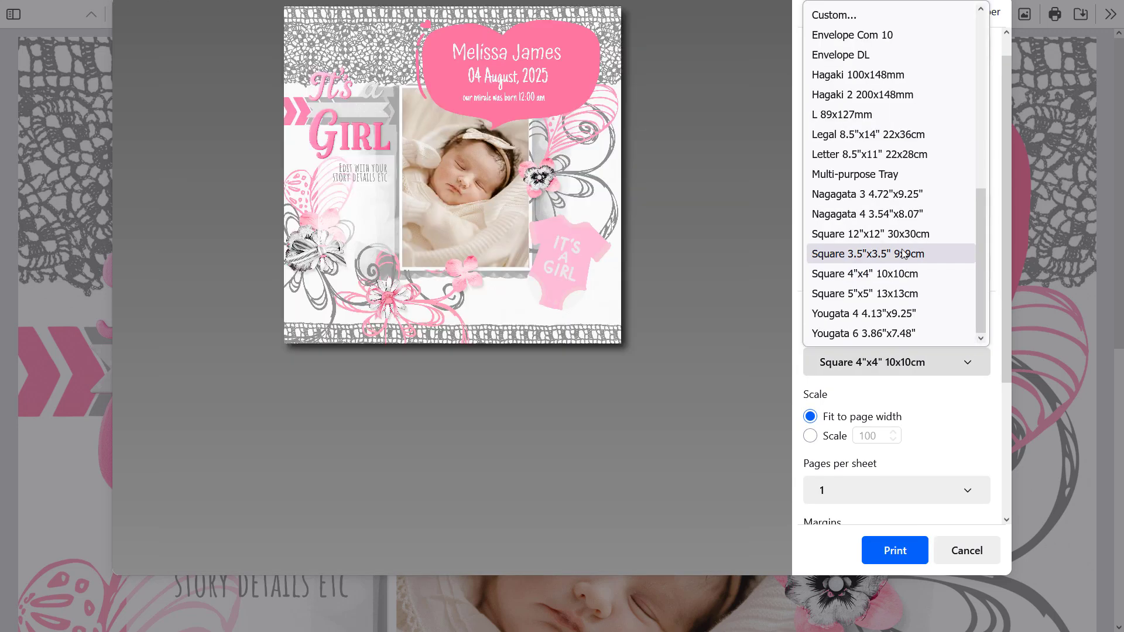
{"action": "left_click", "coordinate": [904, 234]}
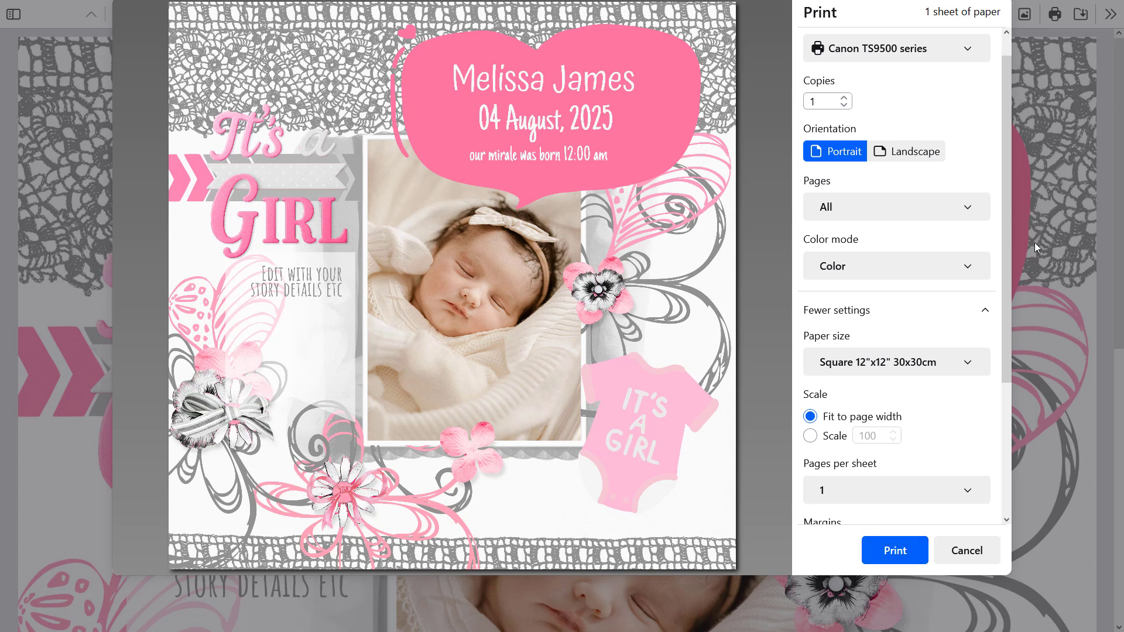
{"action": "left_click", "coordinate": [982, 554]}
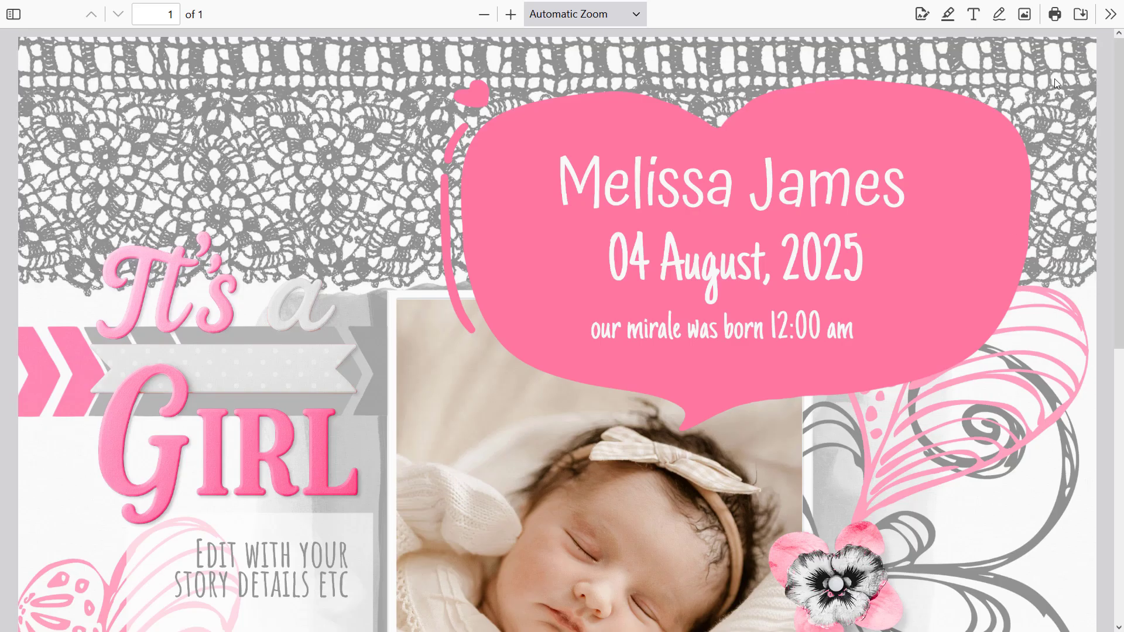
Step: Save the open PDF to disk as Copy of Baby Girl-2.pdf
{"action": "left_click", "coordinate": [1082, 16]}
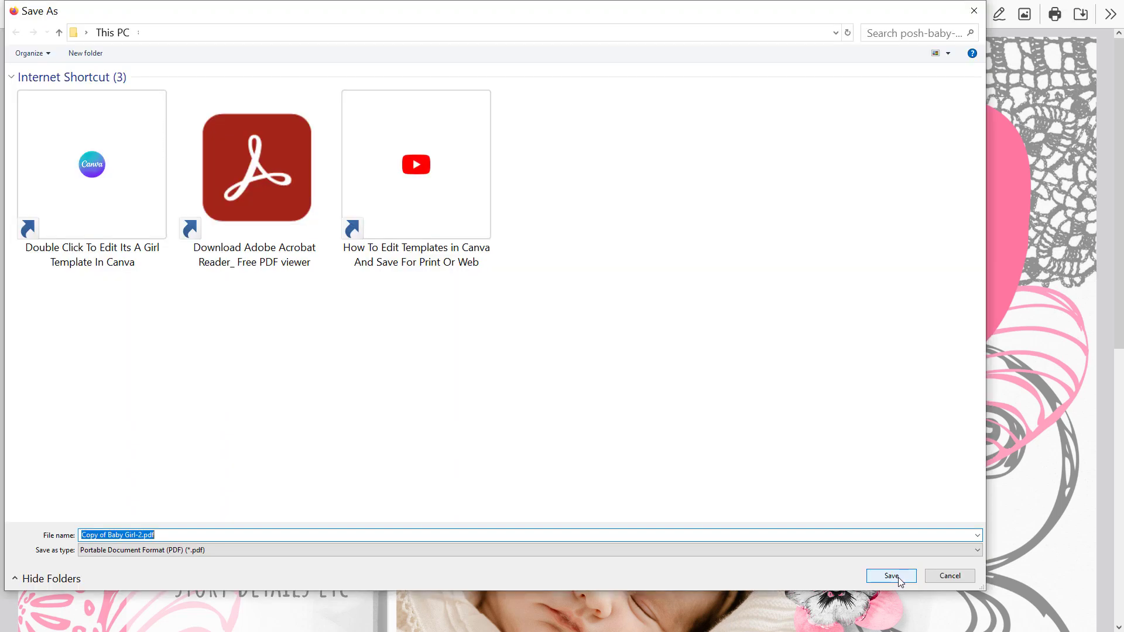
{"action": "left_click", "coordinate": [901, 582]}
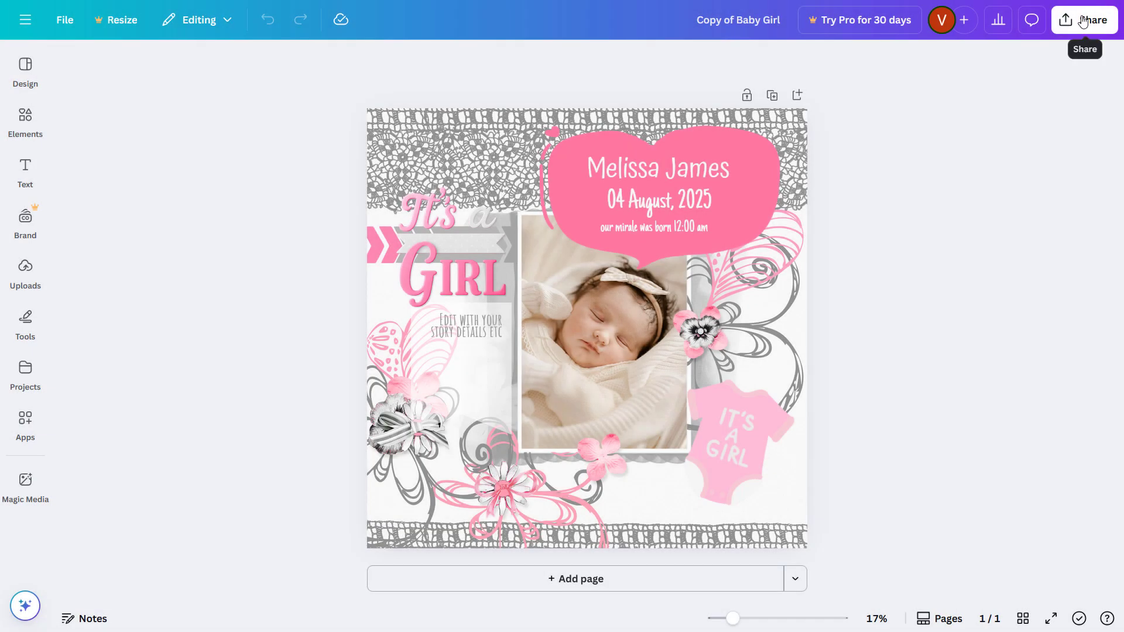
Step: Download the design as a JPG and save it as Copy of Baby Girl.jpg
{"action": "left_click", "coordinate": [1083, 21]}
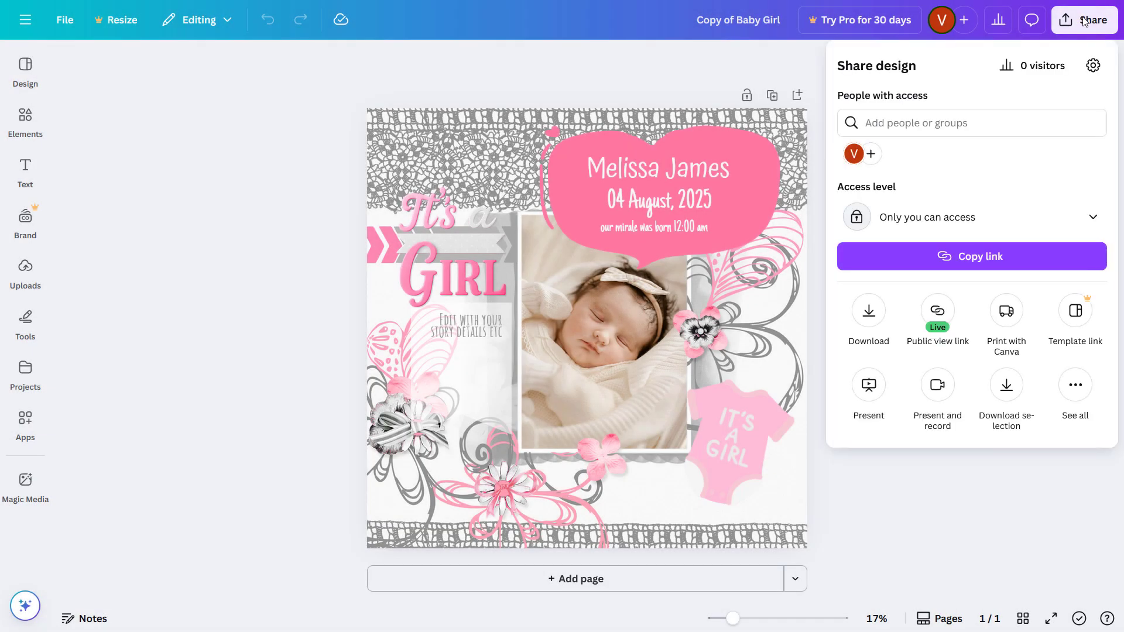
{"action": "left_click", "coordinate": [869, 314]}
{"action": "left_click", "coordinate": [981, 119]}
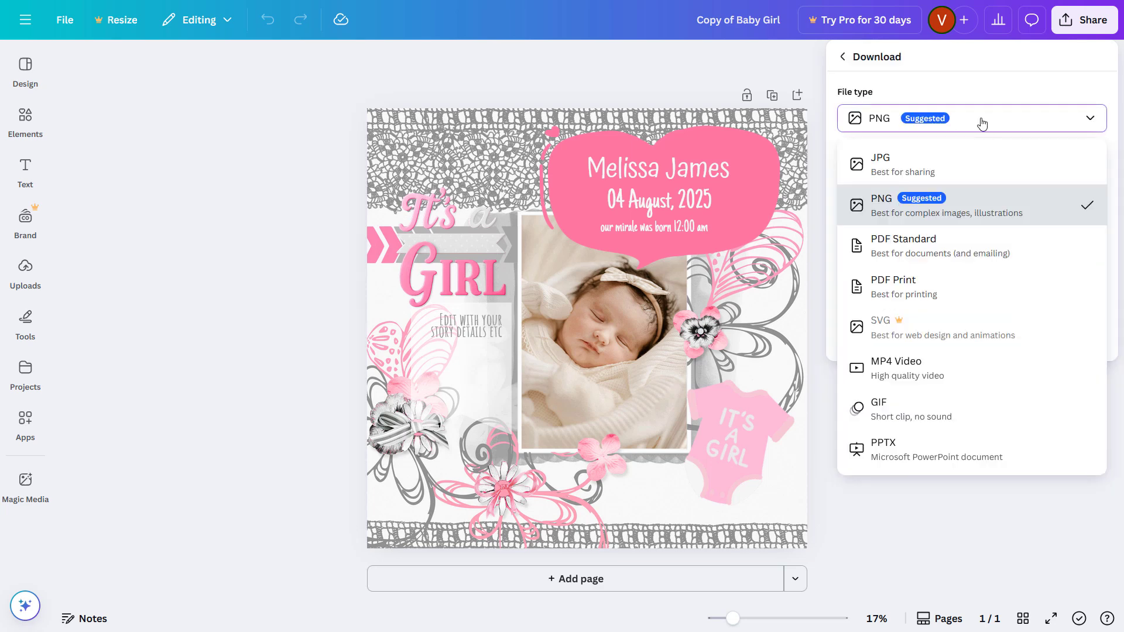
{"action": "left_click", "coordinate": [897, 170]}
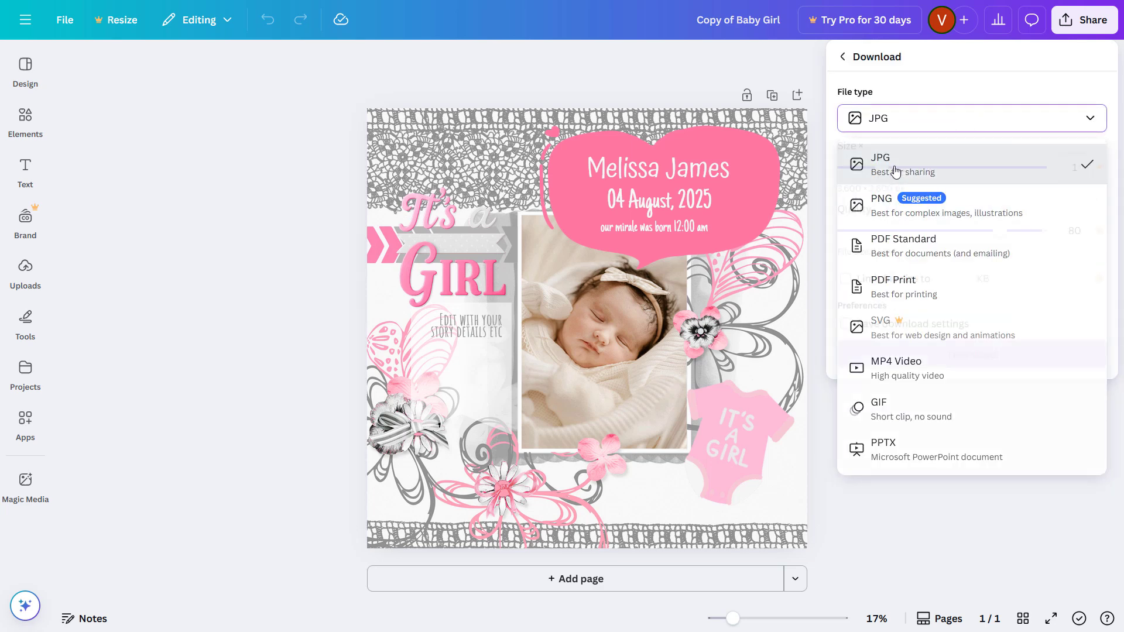
{"action": "left_click", "coordinate": [958, 355]}
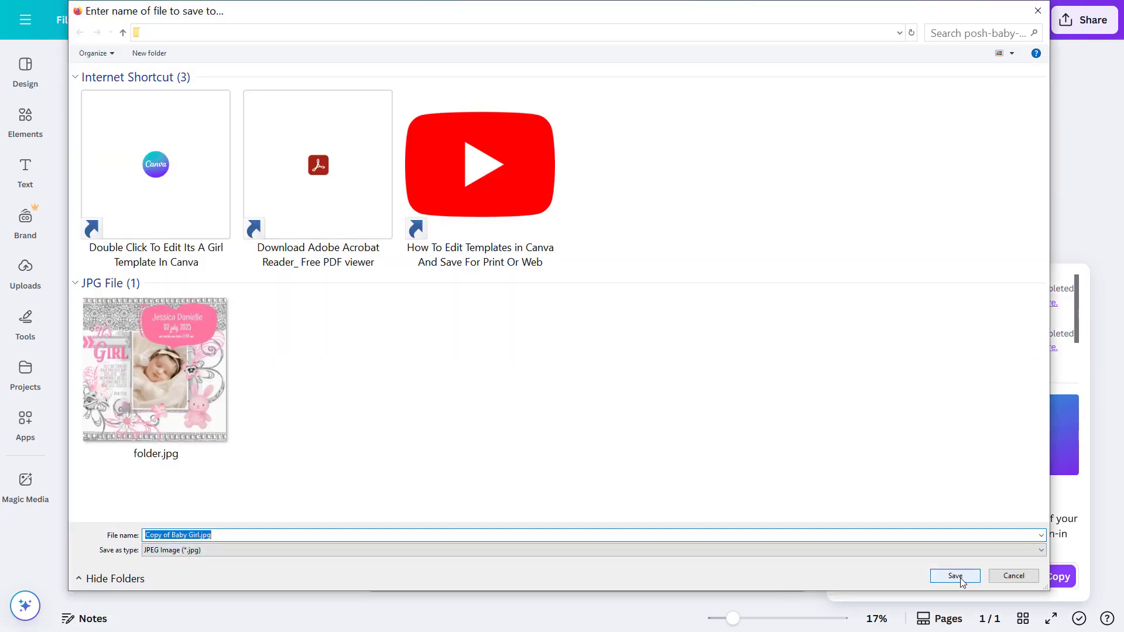
{"action": "left_click", "coordinate": [962, 579]}
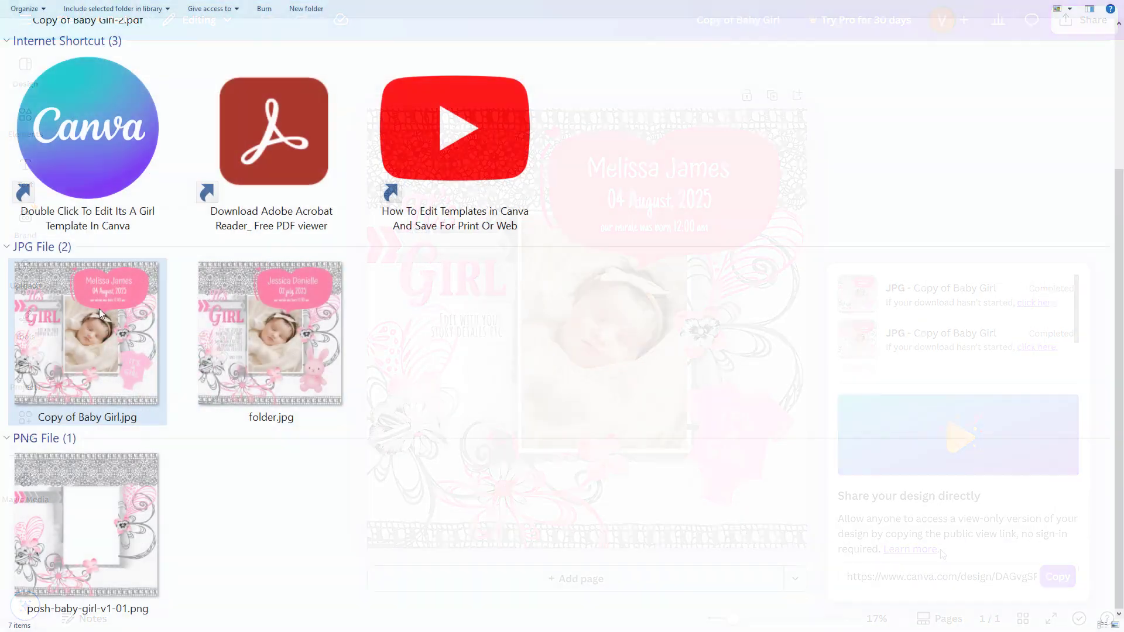
Step: Open Copy of Baby Girl.jpg in Photos and show its file info (3600 x 3600, 1.2 MB)
{"action": "double_click", "coordinate": [68, 331]}
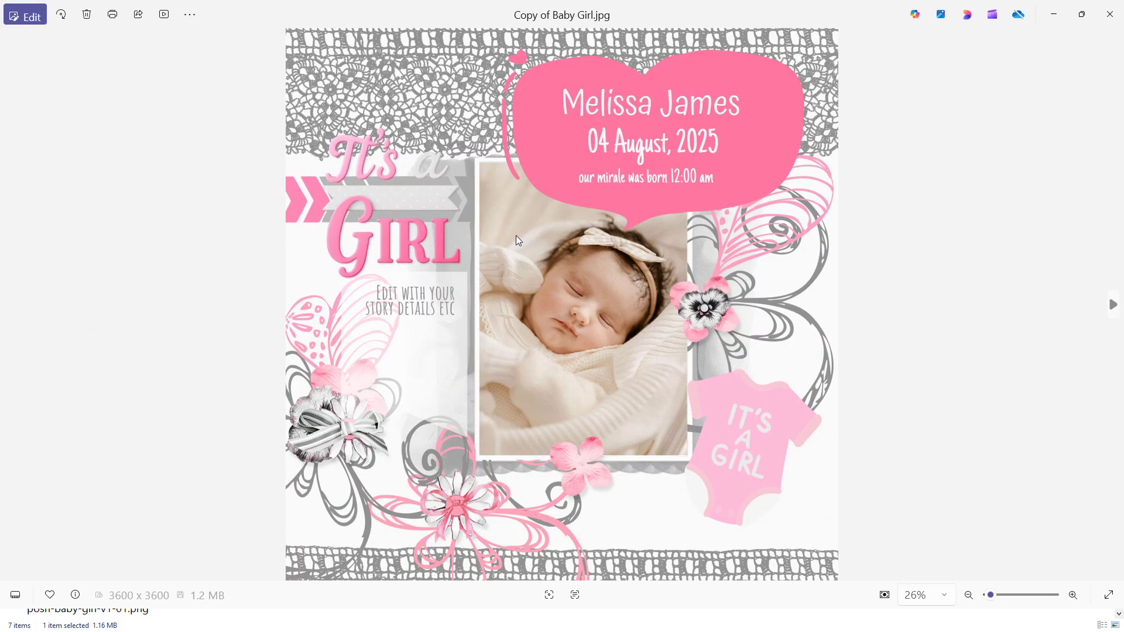
{"action": "right_click", "coordinate": [584, 216]}
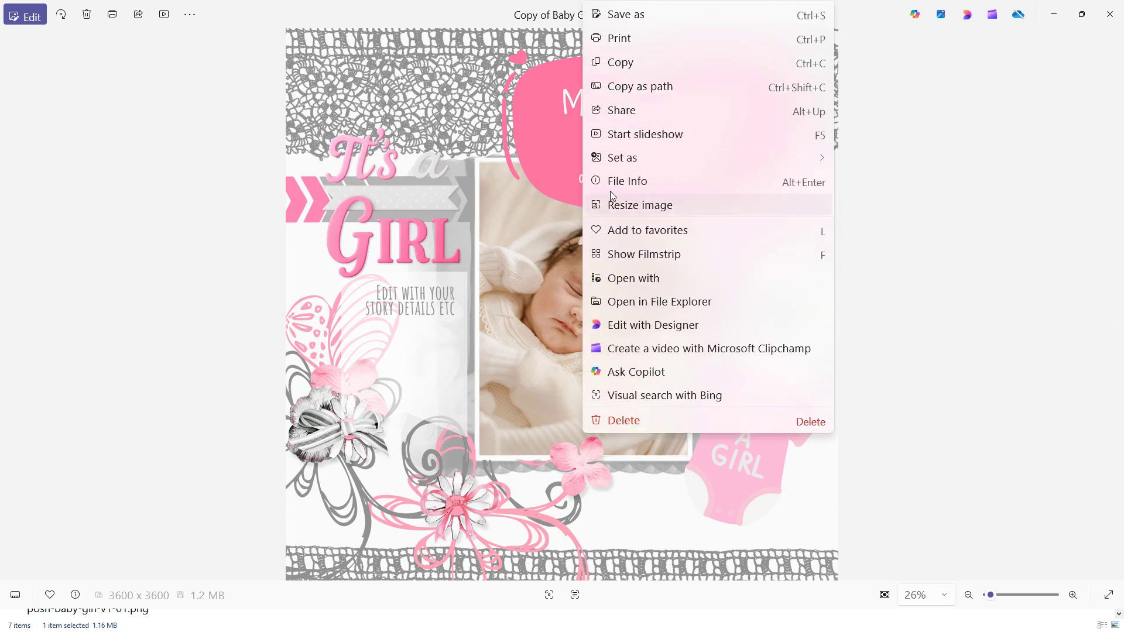
{"action": "left_click", "coordinate": [644, 178]}
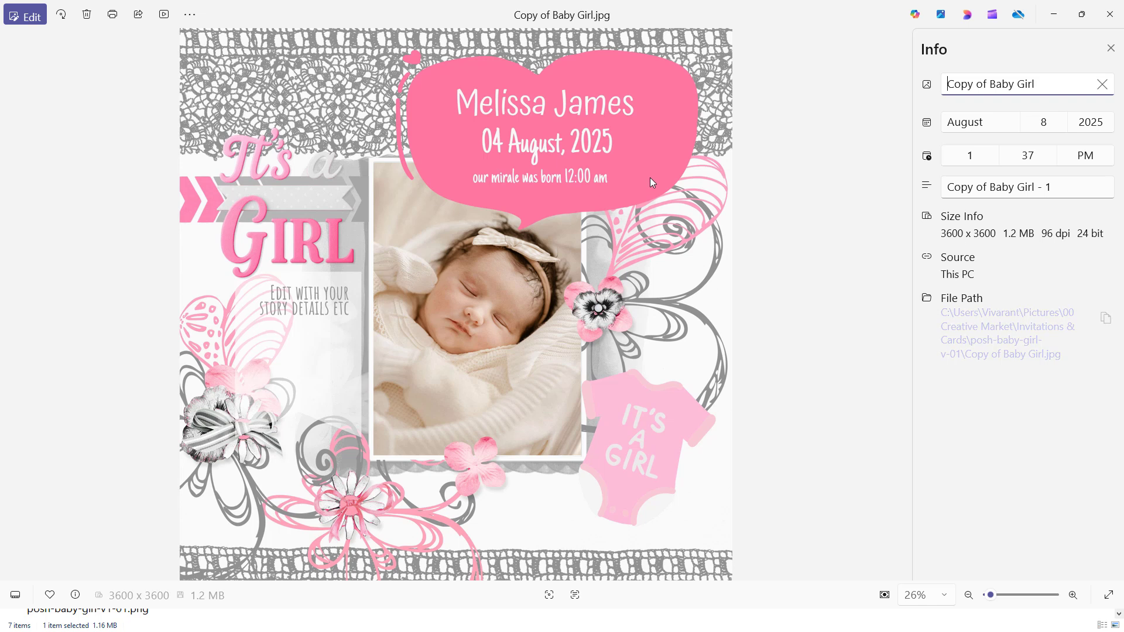